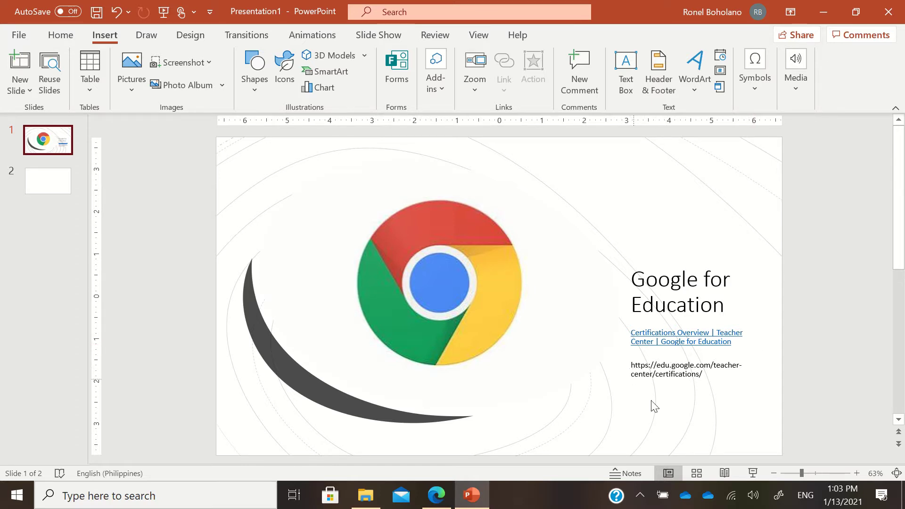
Step: Preview the presentation as a slideshow, then switch to the browser's Certifications Overview page
{"action": "left_click", "coordinate": [753, 473]}
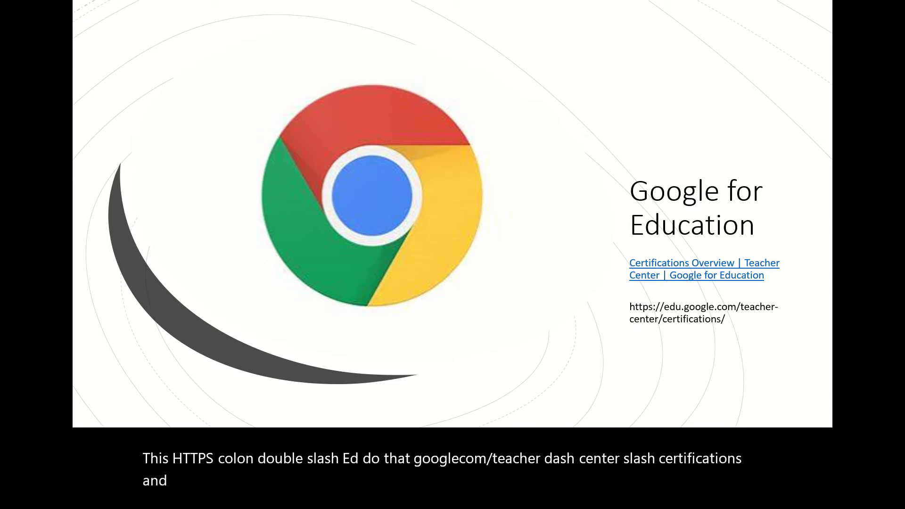
{"action": "key", "text": "Escape"}
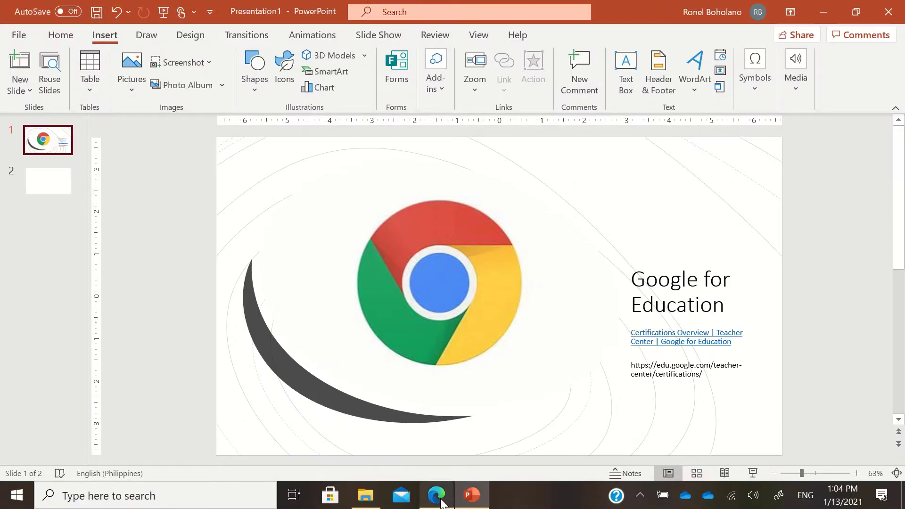
{"action": "mouse_move", "coordinate": [443, 497]}
{"action": "left_click", "coordinate": [439, 477]}
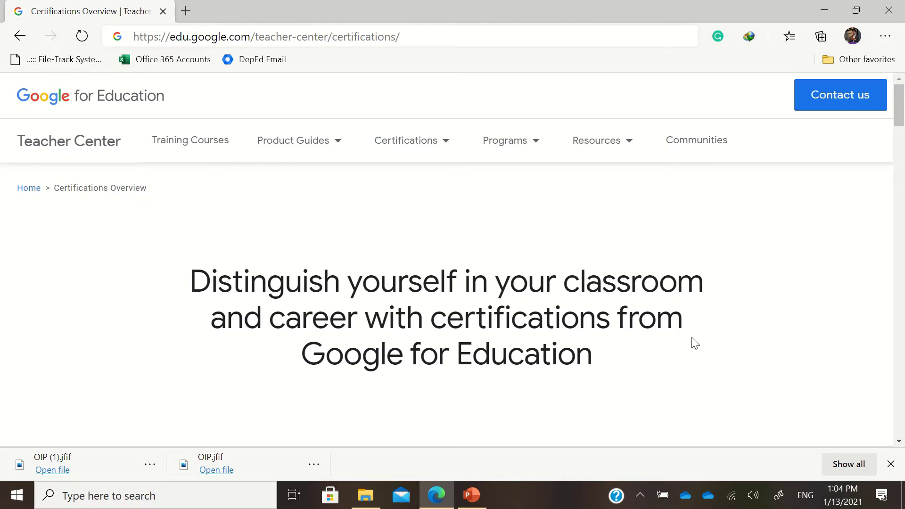
Step: Scroll down to the Educator Level 1 ($10) and Level 2 ($25) certification cards
{"action": "scroll", "coordinate": [694, 343], "scroll_direction": "down", "scroll_amount": 3}
{"action": "scroll", "coordinate": [694, 343], "scroll_direction": "down", "scroll_amount": 10}
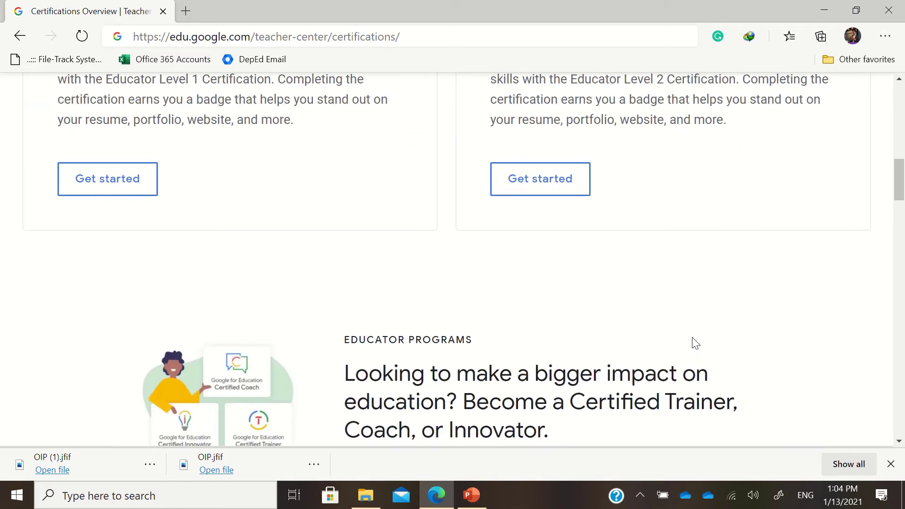
{"action": "scroll", "coordinate": [695, 343], "scroll_direction": "up", "scroll_amount": 5}
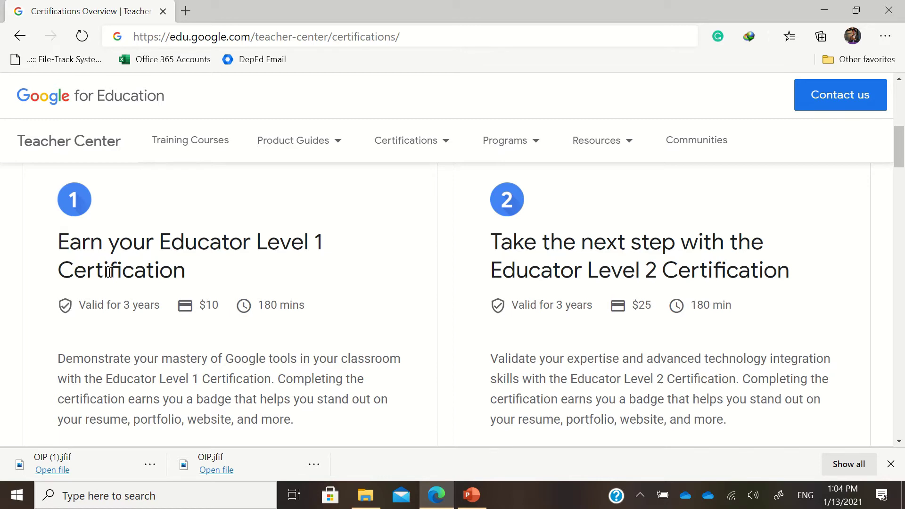
{"action": "scroll", "coordinate": [87, 308], "scroll_direction": "down", "scroll_amount": 2}
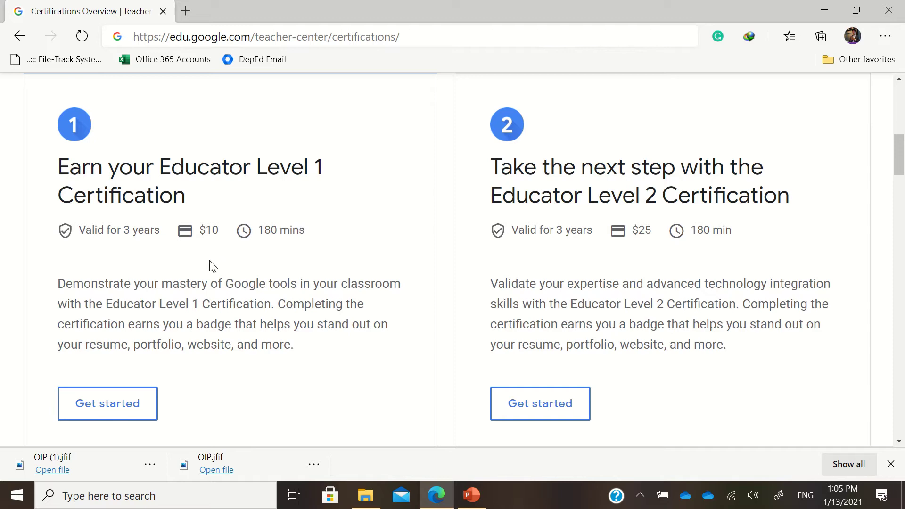
Step: Open the Educator Level 1 page and view its exam details: 3 years valid, 180 minutes, $10
{"action": "scroll", "coordinate": [195, 264], "scroll_direction": "down", "scroll_amount": 1}
{"action": "scroll", "coordinate": [195, 265], "scroll_direction": "down", "scroll_amount": 3}
{"action": "scroll", "coordinate": [186, 268], "scroll_direction": "up", "scroll_amount": 2}
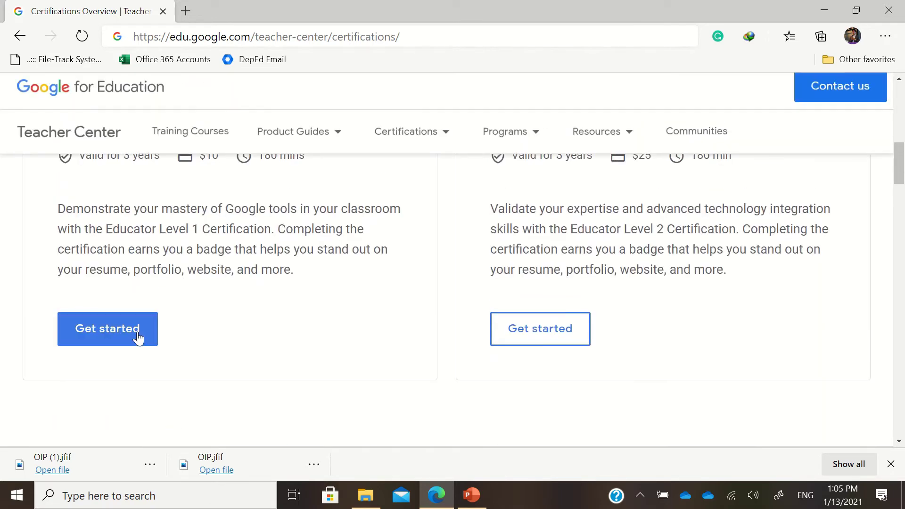
{"action": "left_click", "coordinate": [136, 338]}
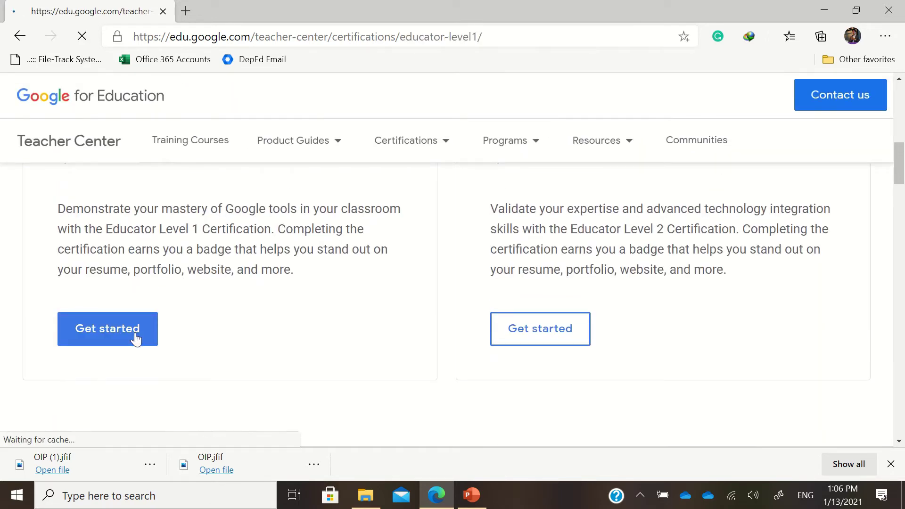
{"action": "scroll", "coordinate": [242, 337], "scroll_direction": "down", "scroll_amount": 5}
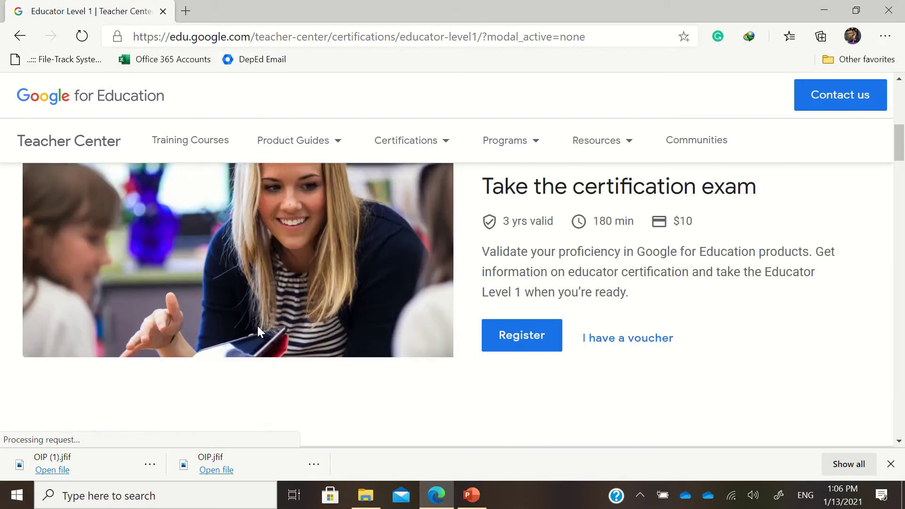
{"action": "scroll", "coordinate": [426, 299], "scroll_direction": "up", "scroll_amount": 2}
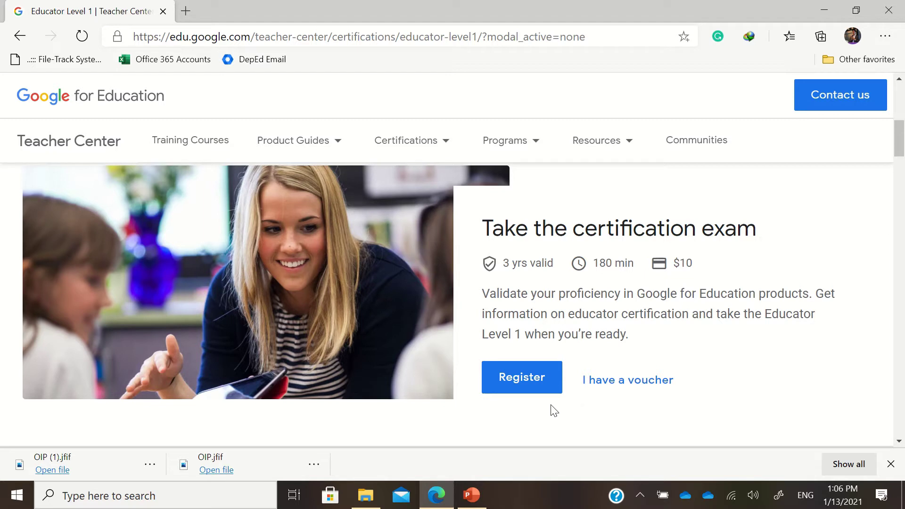
Step: Register for the Level 1 exam by signing in with the Google account e-mail and password
{"action": "left_click", "coordinate": [526, 387]}
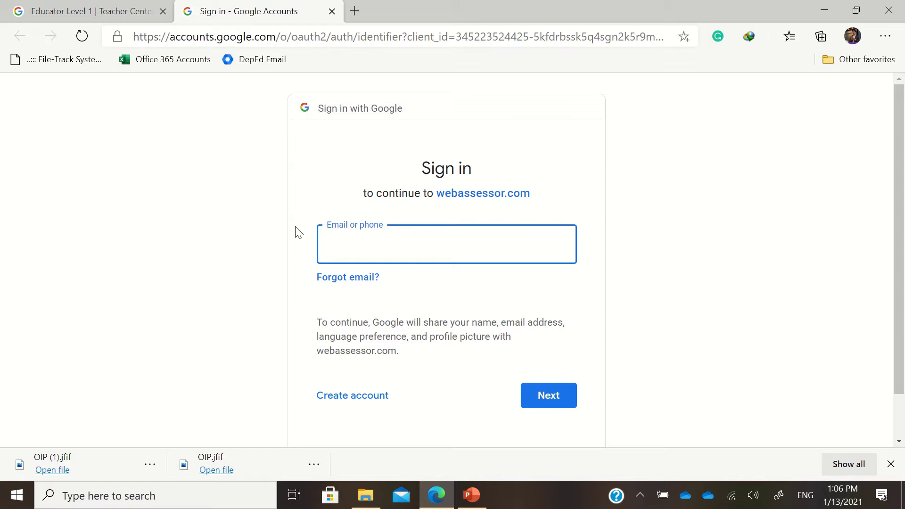
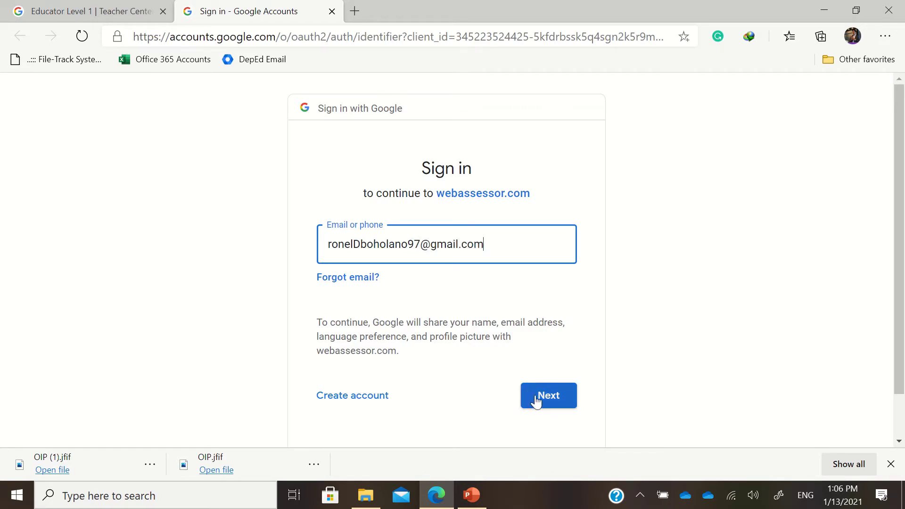
{"action": "left_click_drag", "start_coordinate": [483, 245], "coordinate": [334, 231]}
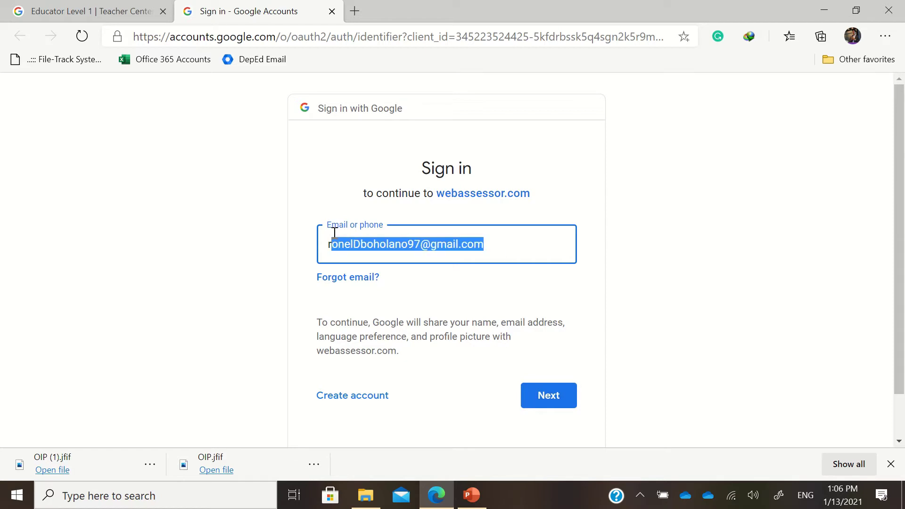
{"action": "left_click", "coordinate": [546, 401]}
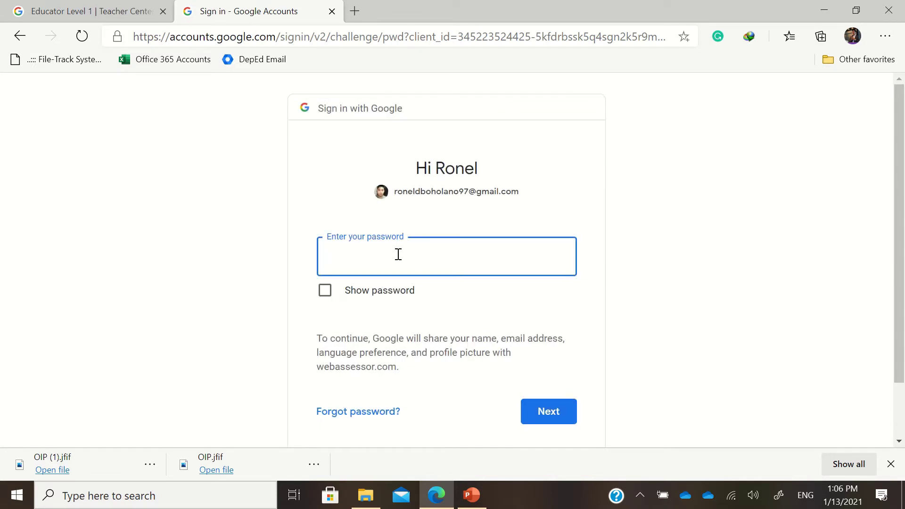
{"action": "type", "text": "••••••••••••••••••"}
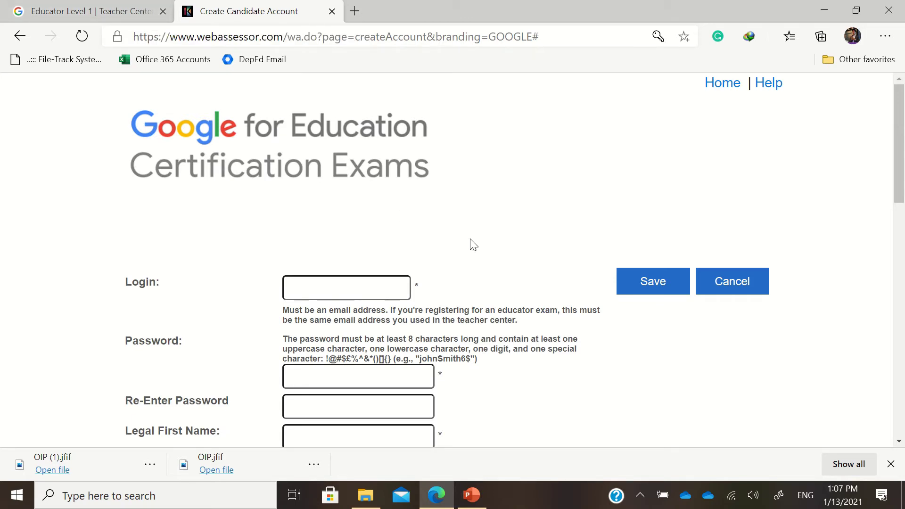
Step: Enter the school e-mail address as Login and the account password in both password fields
{"action": "scroll", "coordinate": [448, 250], "scroll_direction": "down", "scroll_amount": 2}
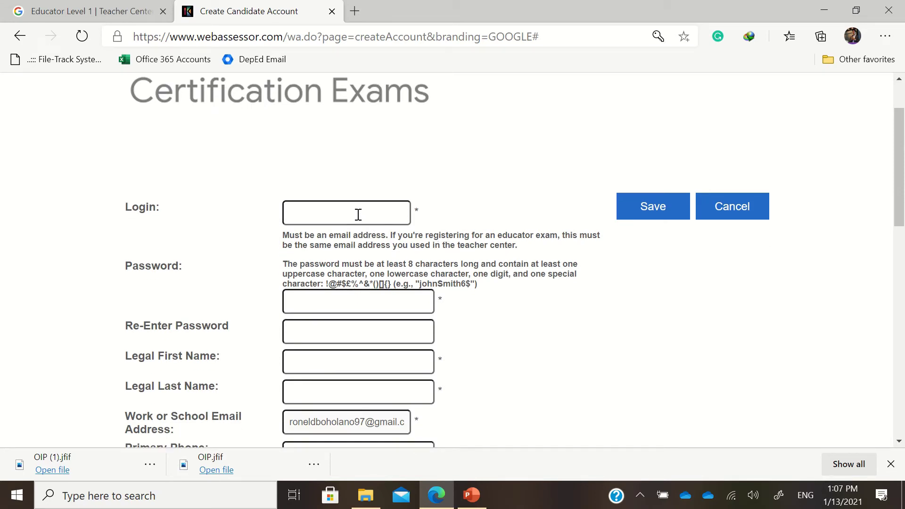
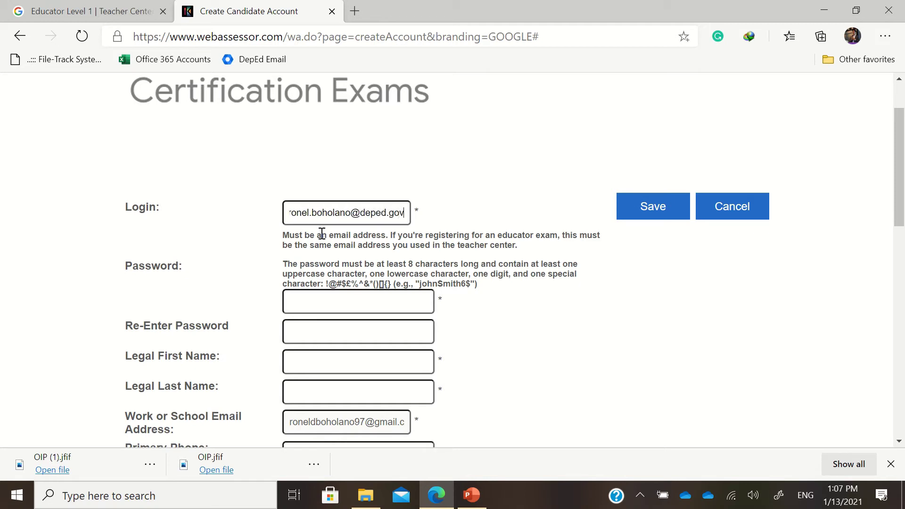
{"action": "left_click", "coordinate": [330, 306]}
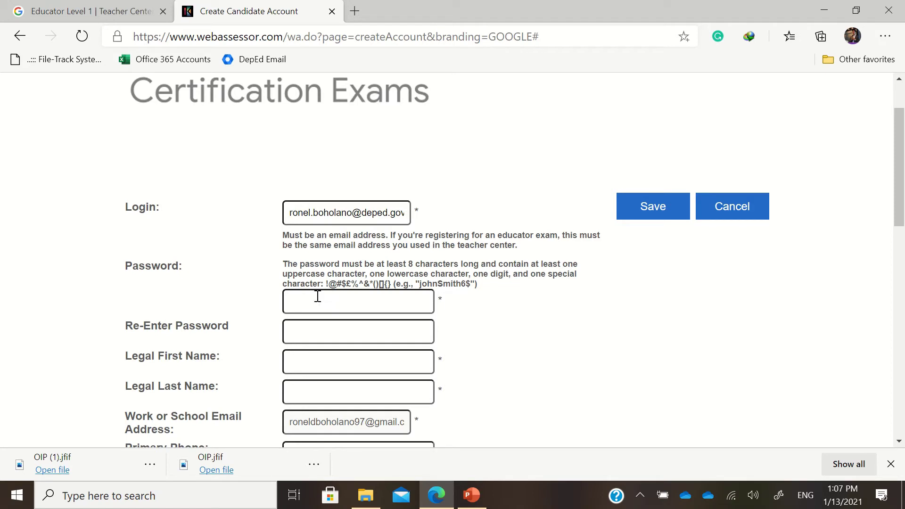
{"action": "type", "text": "••••••••••••••••••••••••"}
{"action": "left_click", "coordinate": [315, 361]}
Step: Enter the candidate's legal first and last names and correct the primary phone number
{"action": "scroll", "coordinate": [321, 366], "scroll_direction": "down", "scroll_amount": 3}
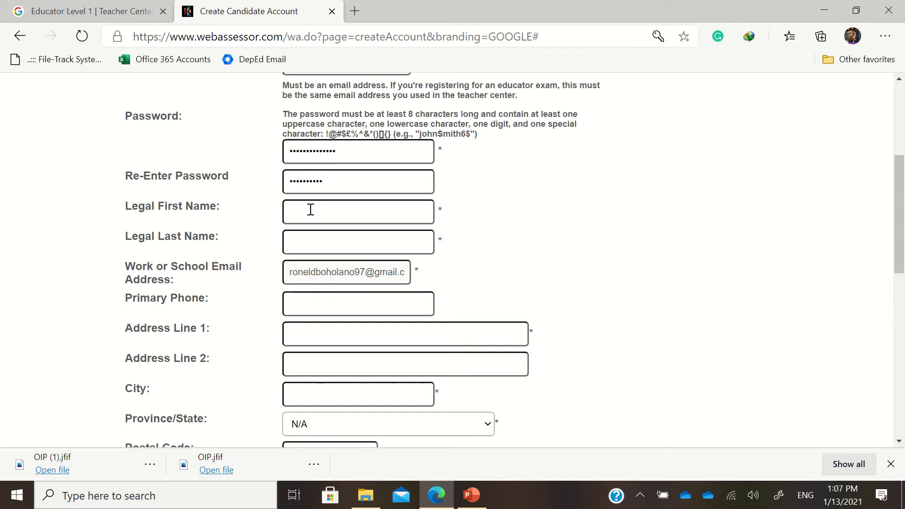
{"action": "type", "text": "Ronel"}
{"action": "key", "text": "Tab"}
{"action": "type", "text": "Boholano"}
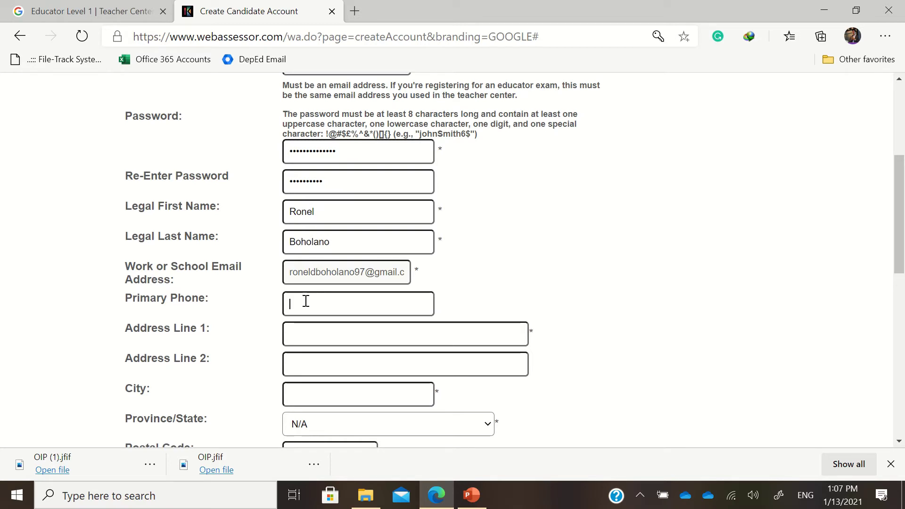
{"action": "type", "text": "0"}
{"action": "key", "text": "BackSpace"}
{"action": "type", "text": "45345342"}
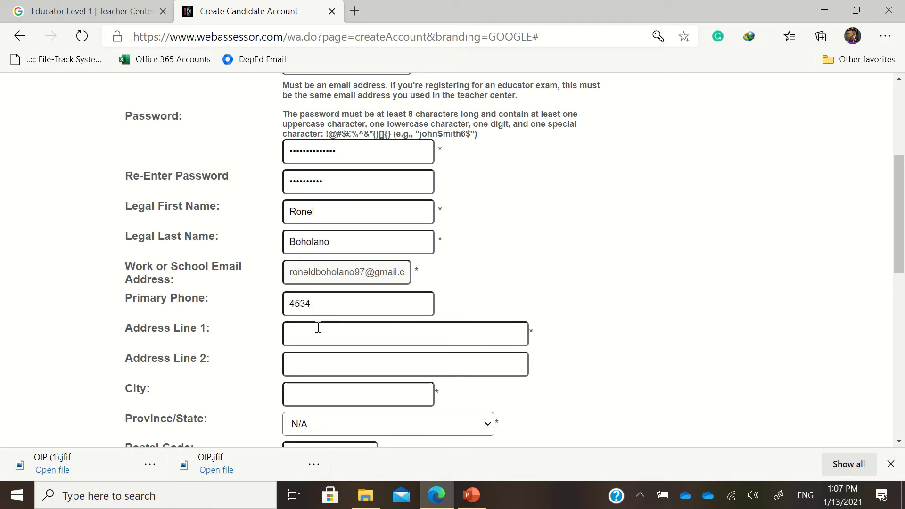
{"action": "left_click", "coordinate": [316, 335]}
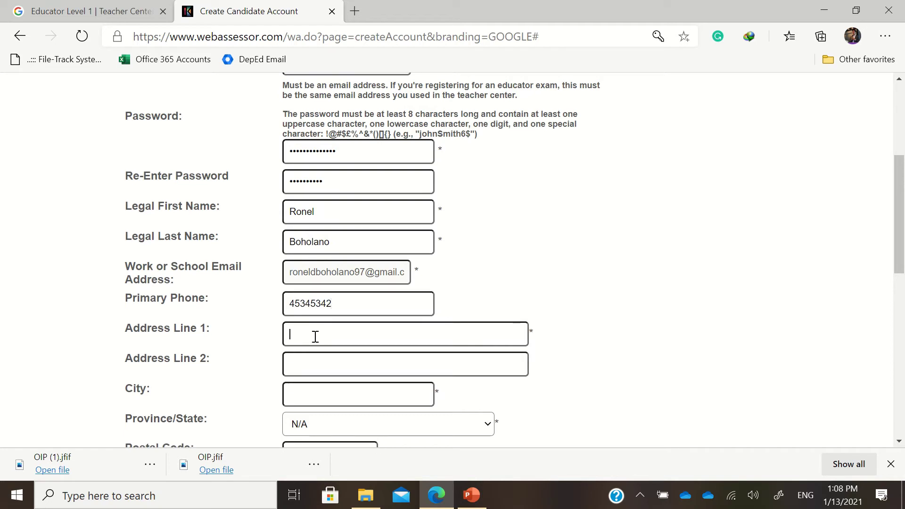
{"action": "double_click", "coordinate": [330, 301]}
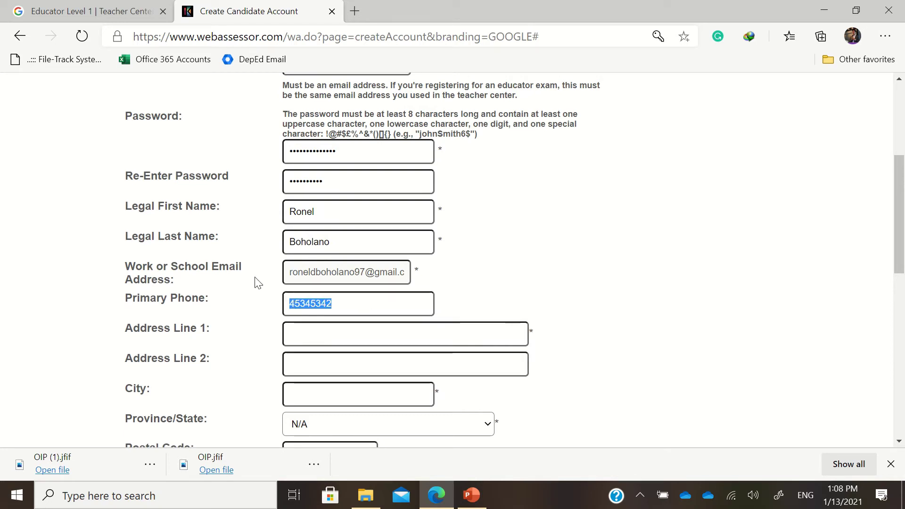
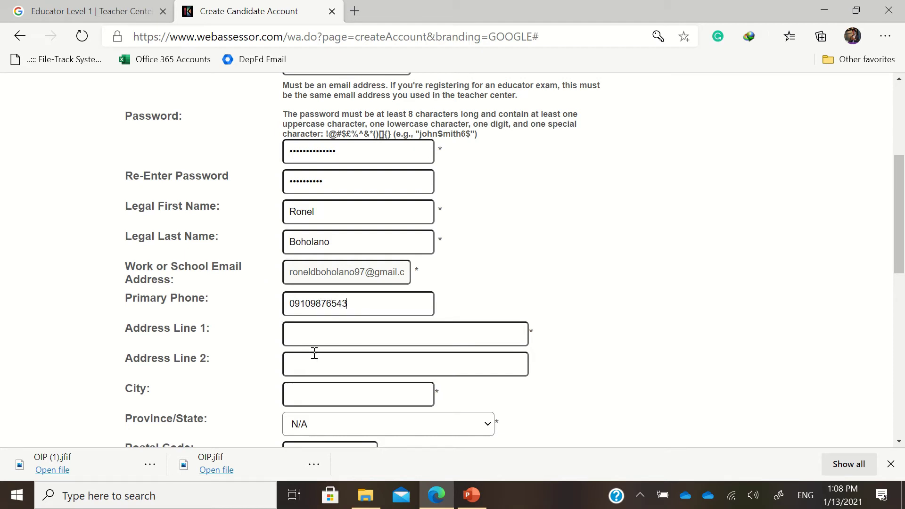
Step: Fill in both address lines and submit the candidate account form with Save
{"action": "left_click", "coordinate": [320, 338]}
{"action": "type", "text": "adadas"}
{"action": "left_click", "coordinate": [327, 359]}
{"action": "type", "text": "sadad"}
{"action": "left_click", "coordinate": [324, 393]}
{"action": "scroll", "coordinate": [325, 399], "scroll_direction": "down", "scroll_amount": 3}
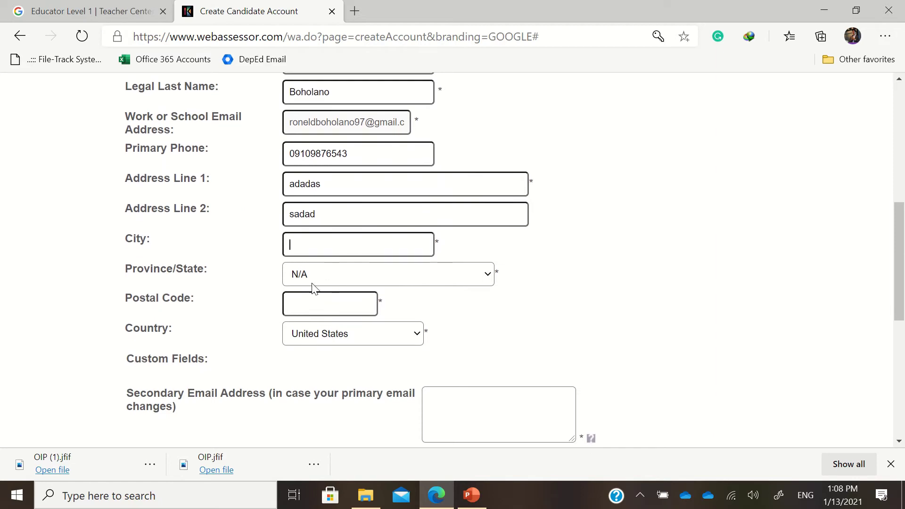
{"action": "scroll", "coordinate": [329, 330], "scroll_direction": "down", "scroll_amount": 6}
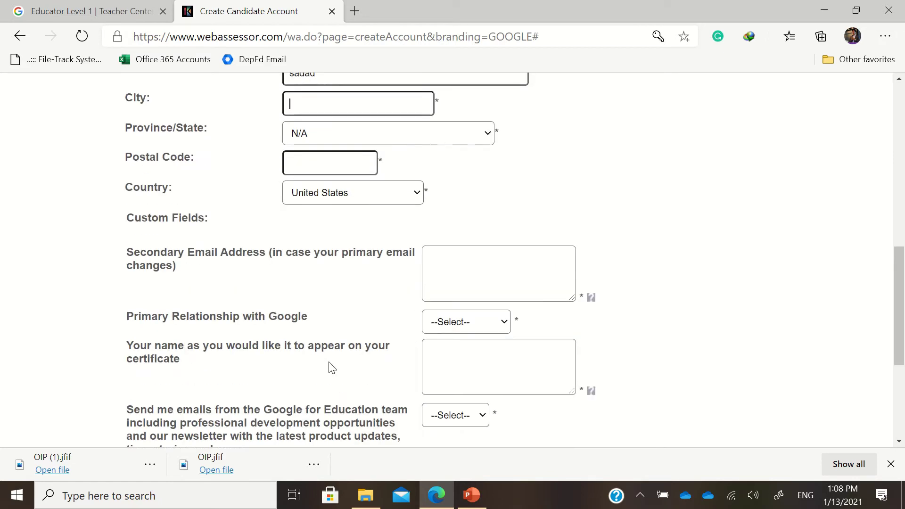
{"action": "scroll", "coordinate": [308, 324], "scroll_direction": "down", "scroll_amount": 2}
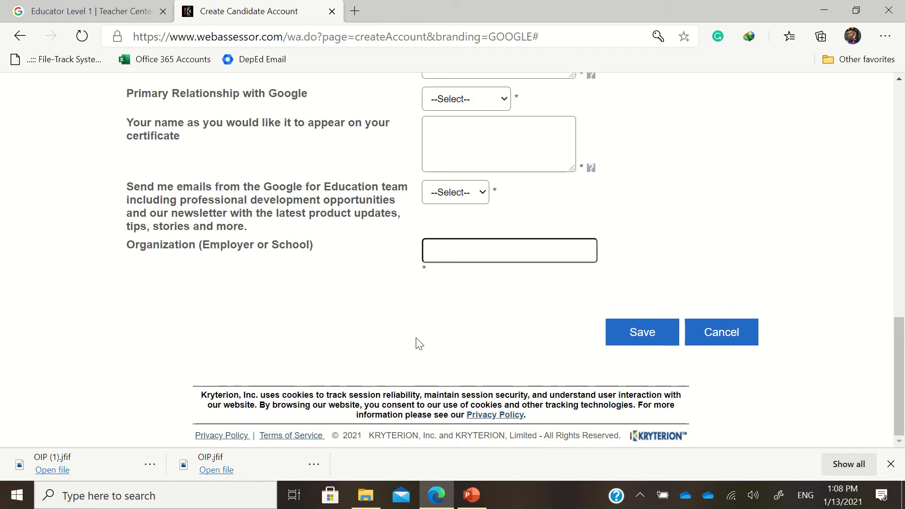
{"action": "left_click", "coordinate": [646, 331]}
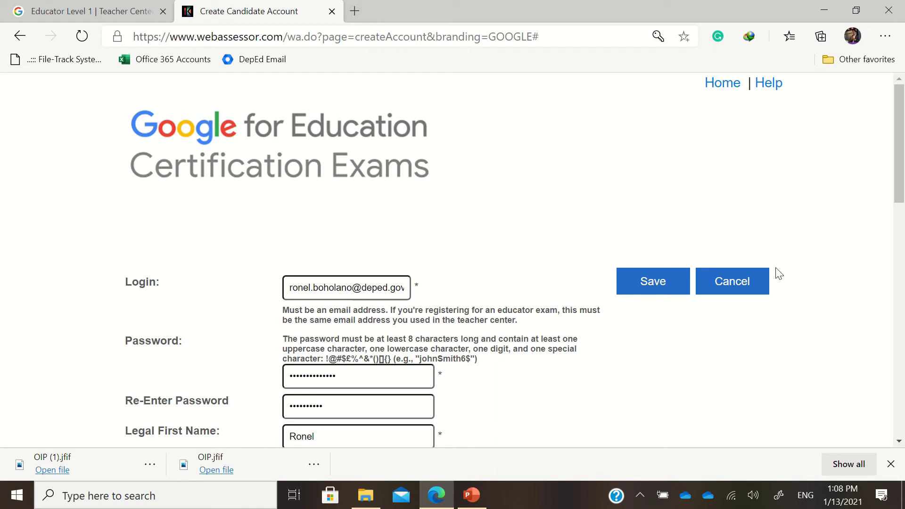
Step: Cancel account creation and log in with the school e-mail address and account password
{"action": "left_click", "coordinate": [729, 285]}
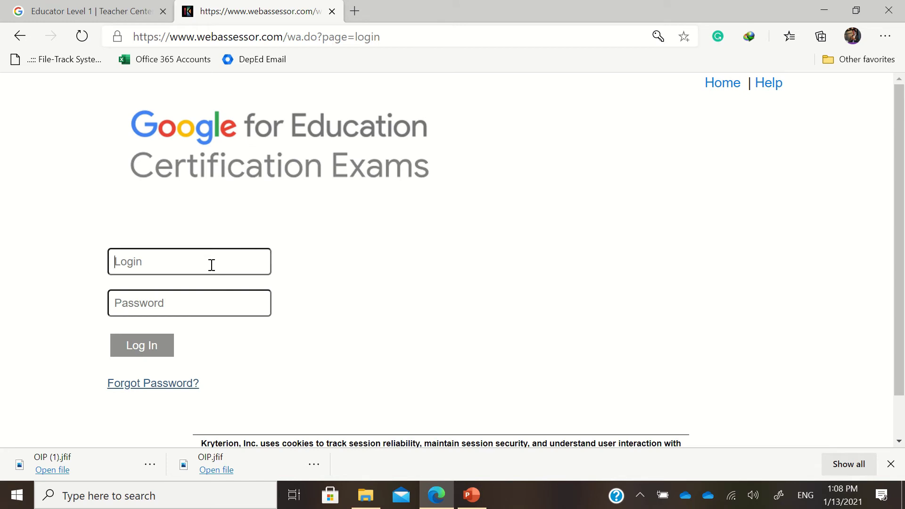
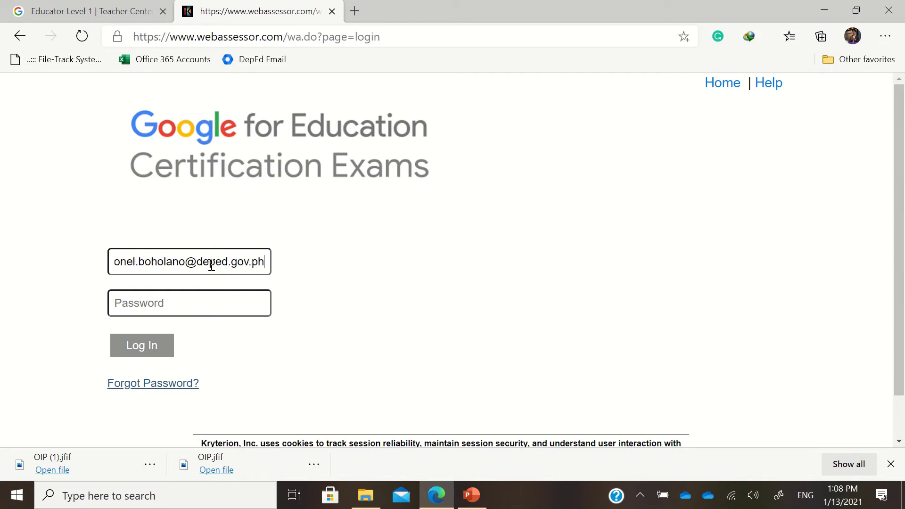
{"action": "key", "text": "Tab"}
{"action": "type", "text": "*"}
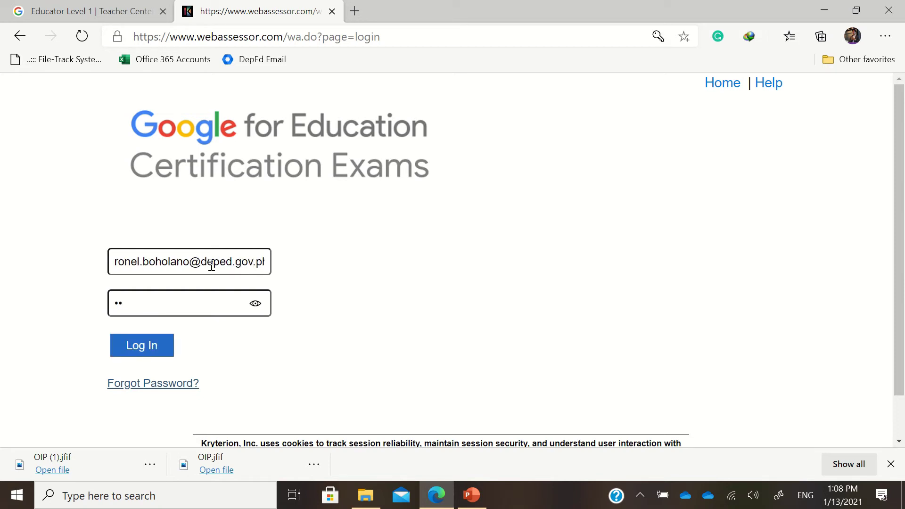
{"action": "key", "text": "BackSpace"}
{"action": "key", "text": "BackSpace"}
{"action": "type", "text": "**"}
{"action": "key", "text": "Return"}
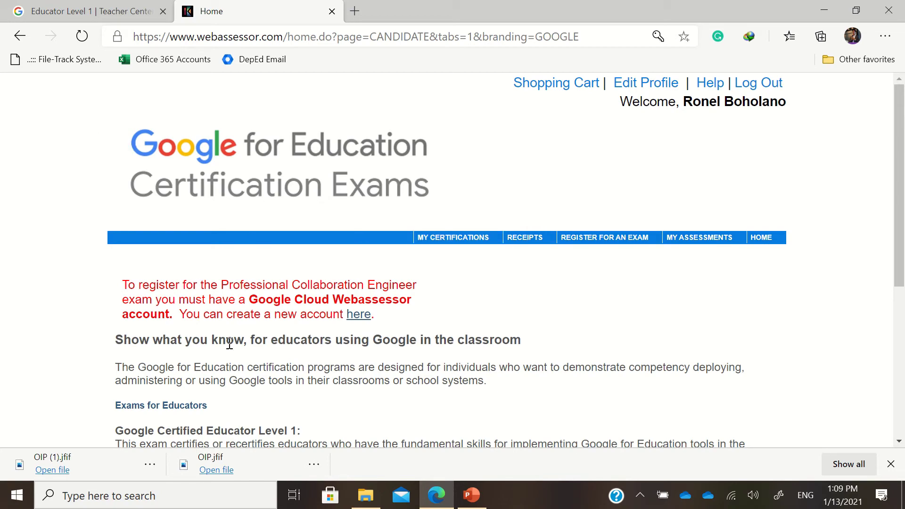
{"action": "scroll", "coordinate": [620, 277], "scroll_direction": "down", "scroll_amount": 3}
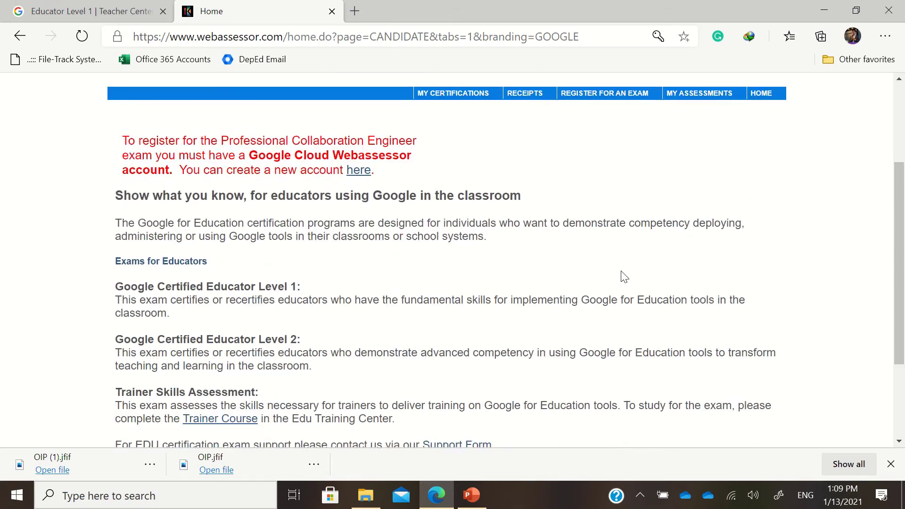
{"action": "scroll", "coordinate": [624, 277], "scroll_direction": "up", "scroll_amount": 1}
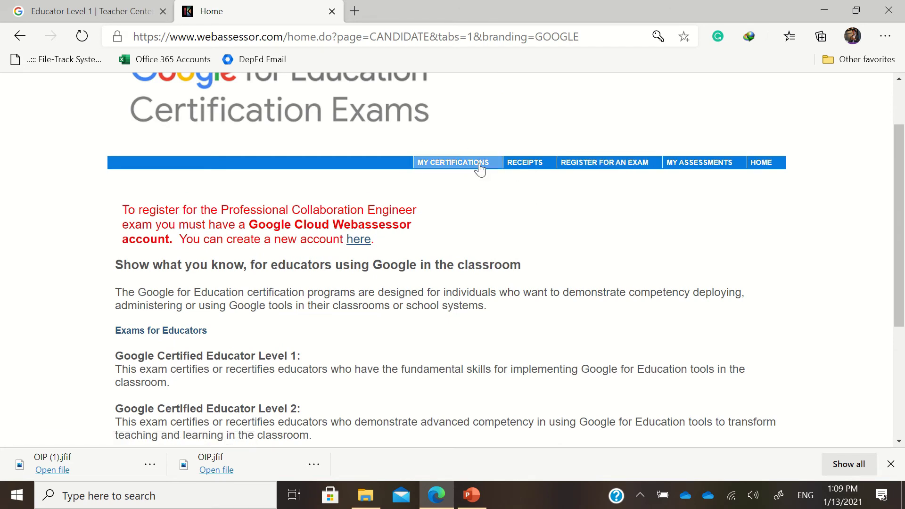
Step: Open exam registration and expand For Educators to list Level 1 (USD 10.00) and Level 2 (USD 25.00)
{"action": "left_click", "coordinate": [601, 165]}
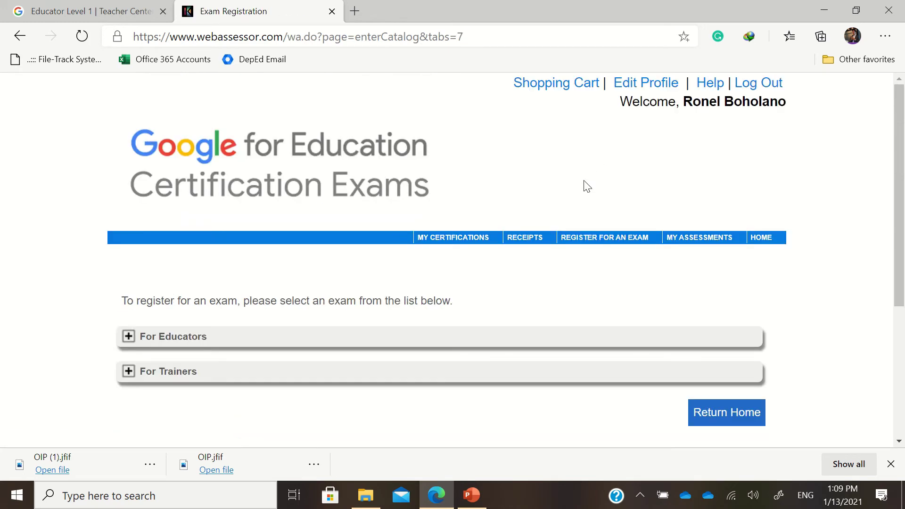
{"action": "scroll", "coordinate": [173, 235], "scroll_direction": "down", "scroll_amount": 3}
{"action": "left_click", "coordinate": [162, 197]}
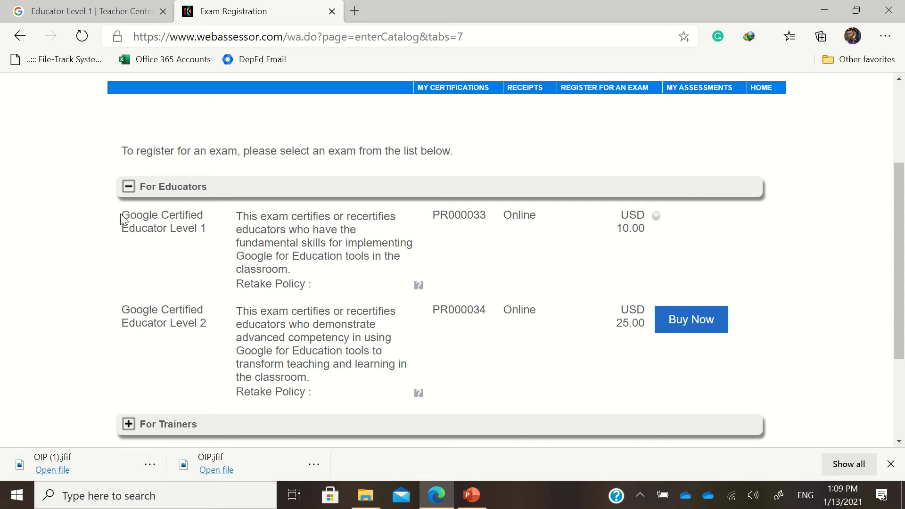
{"action": "left_click_drag", "start_coordinate": [122, 216], "coordinate": [206, 232]}
{"action": "left_click", "coordinate": [610, 253]}
{"action": "scroll", "coordinate": [688, 337], "scroll_direction": "down", "scroll_amount": 4}
{"action": "scroll", "coordinate": [699, 320], "scroll_direction": "up", "scroll_amount": 2}
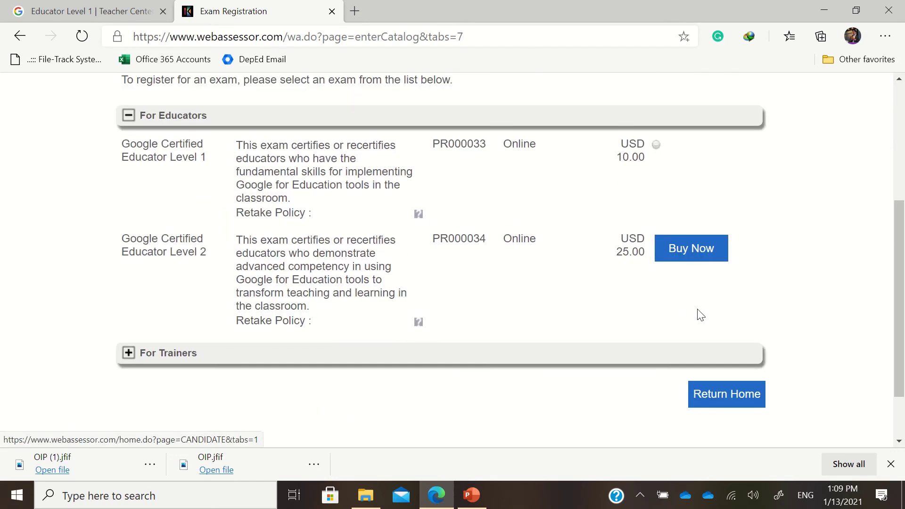
Step: Buy the Google Certified Educator Level 2 exam and check out the USD 25.00 cart
{"action": "left_click", "coordinate": [693, 257]}
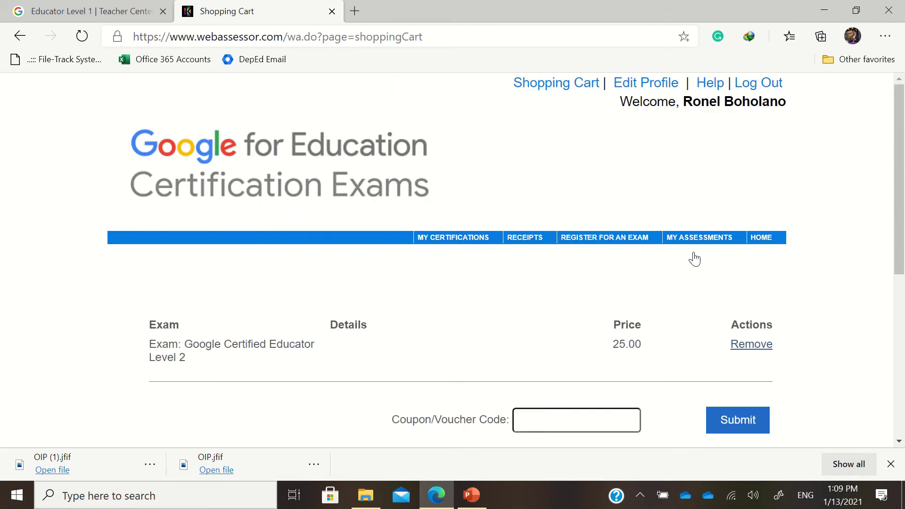
{"action": "scroll", "coordinate": [697, 259], "scroll_direction": "down", "scroll_amount": 1}
{"action": "scroll", "coordinate": [700, 262], "scroll_direction": "down", "scroll_amount": 2}
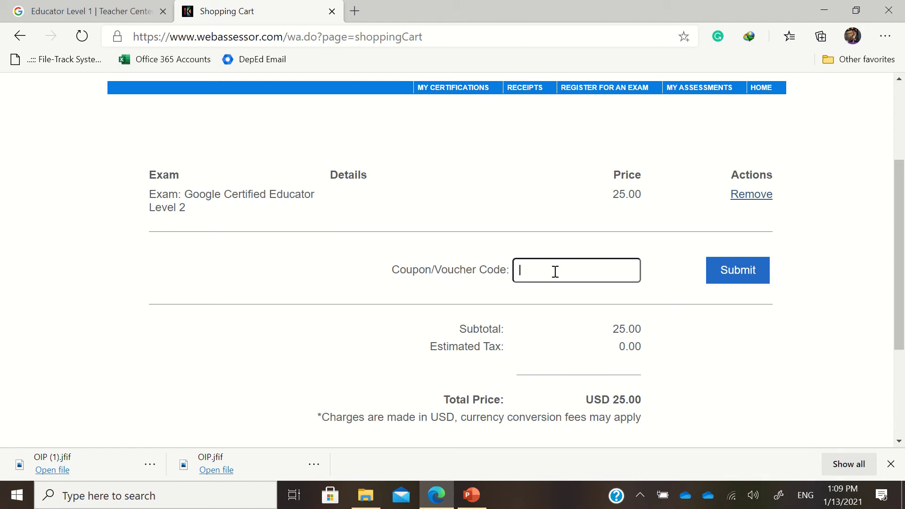
{"action": "scroll", "coordinate": [738, 306], "scroll_direction": "down", "scroll_amount": 3}
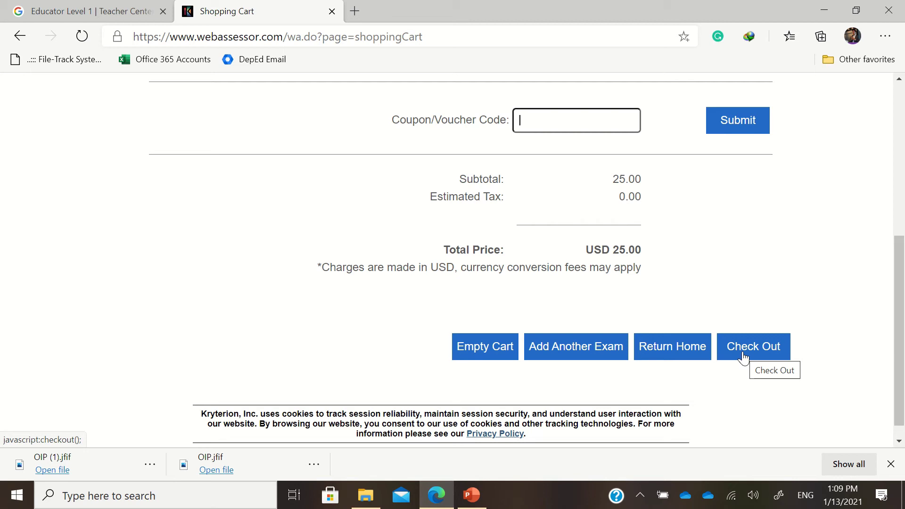
{"action": "left_click", "coordinate": [743, 356]}
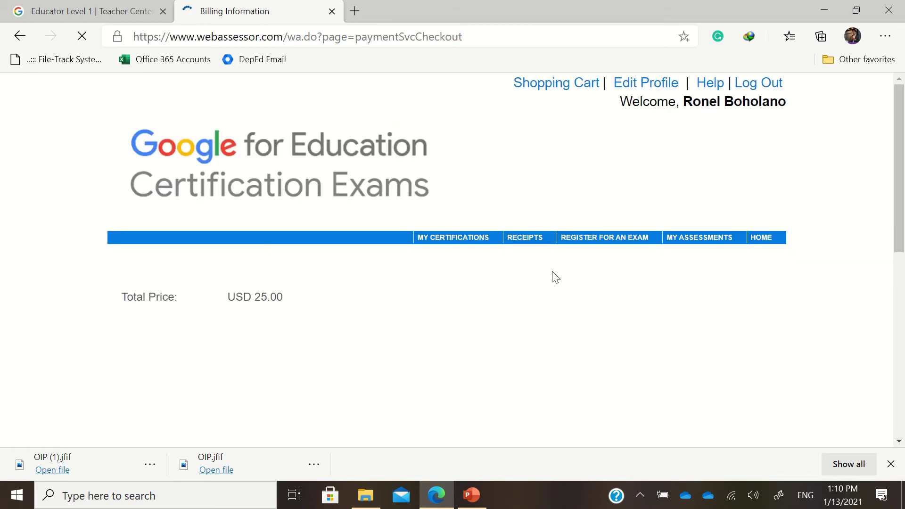
{"action": "scroll", "coordinate": [537, 271], "scroll_direction": "down", "scroll_amount": 3}
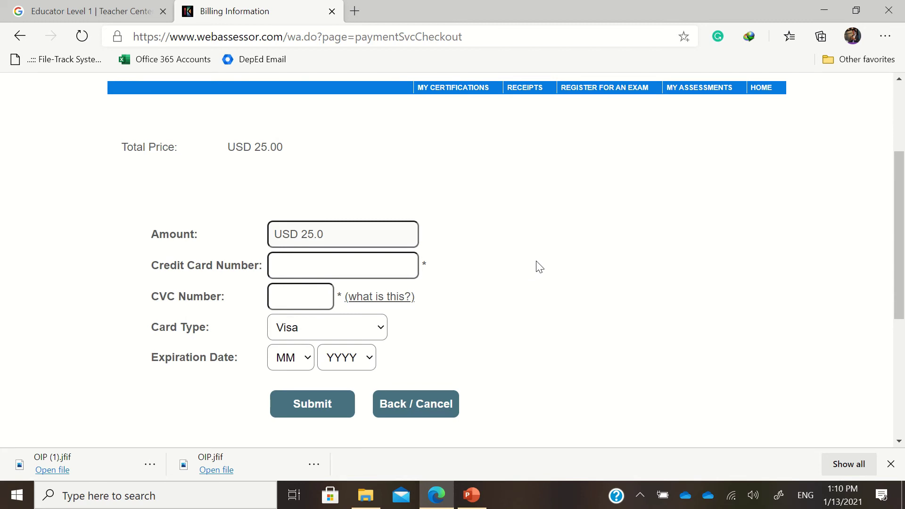
{"action": "scroll", "coordinate": [198, 193], "scroll_direction": "up", "scroll_amount": 2}
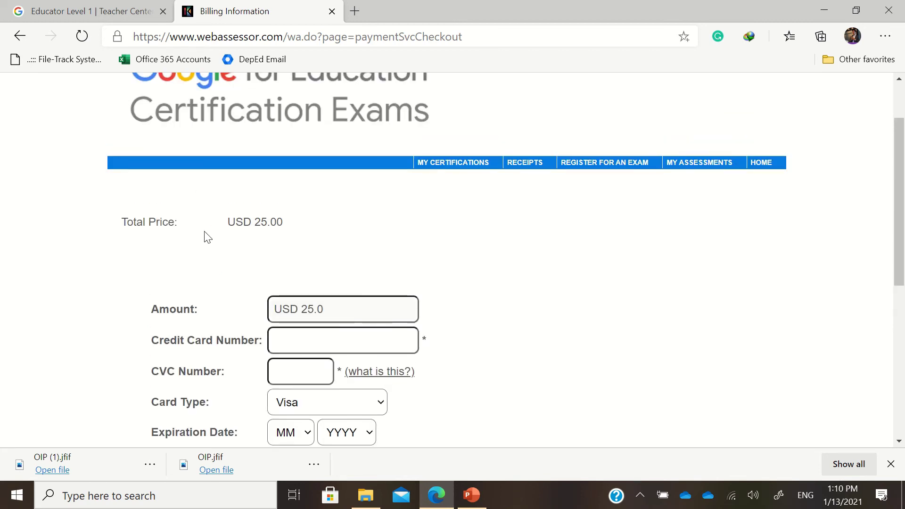
{"action": "scroll", "coordinate": [330, 275], "scroll_direction": "down", "scroll_amount": 2}
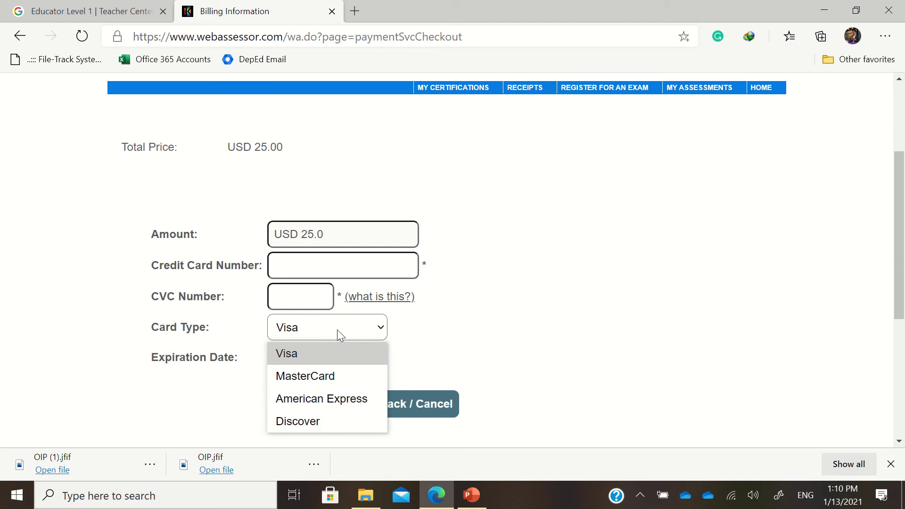
{"action": "left_click", "coordinate": [673, 372]}
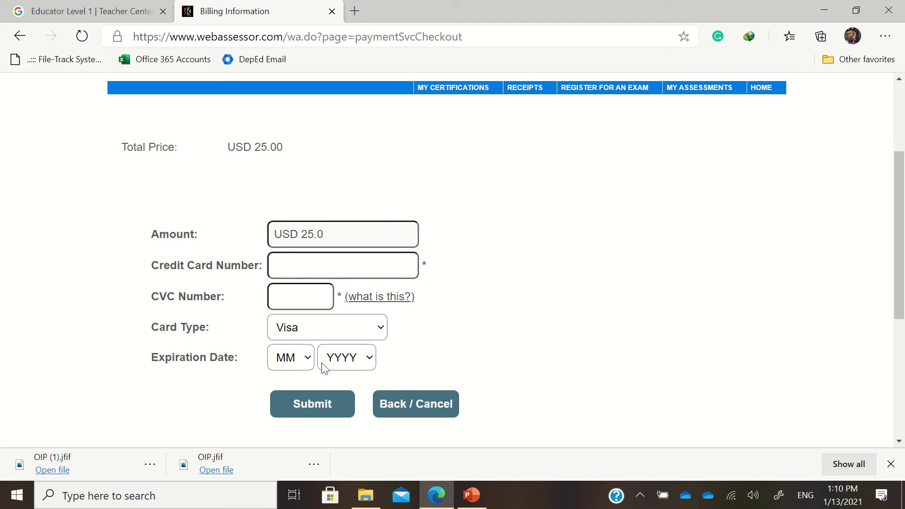
{"action": "scroll", "coordinate": [567, 347], "scroll_direction": "down", "scroll_amount": 5}
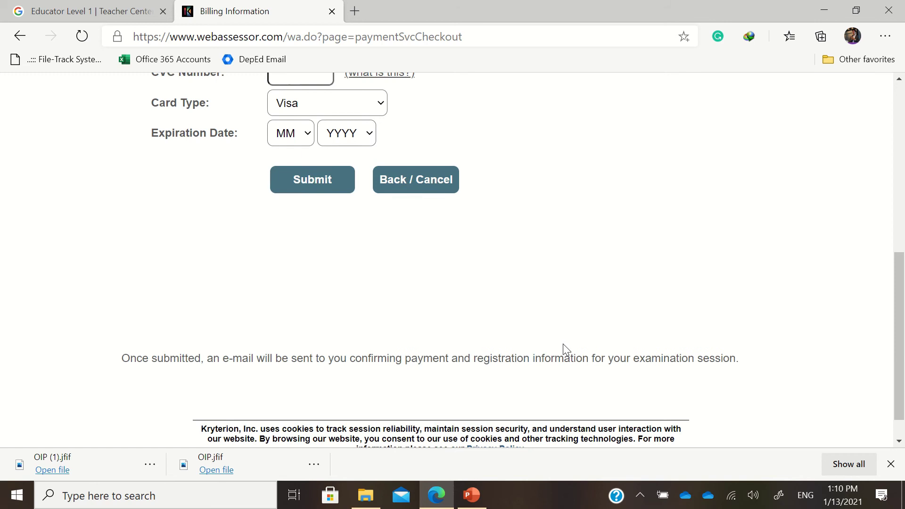
{"action": "scroll", "coordinate": [561, 351], "scroll_direction": "up", "scroll_amount": 6}
{"action": "scroll", "coordinate": [556, 351], "scroll_direction": "up", "scroll_amount": 2}
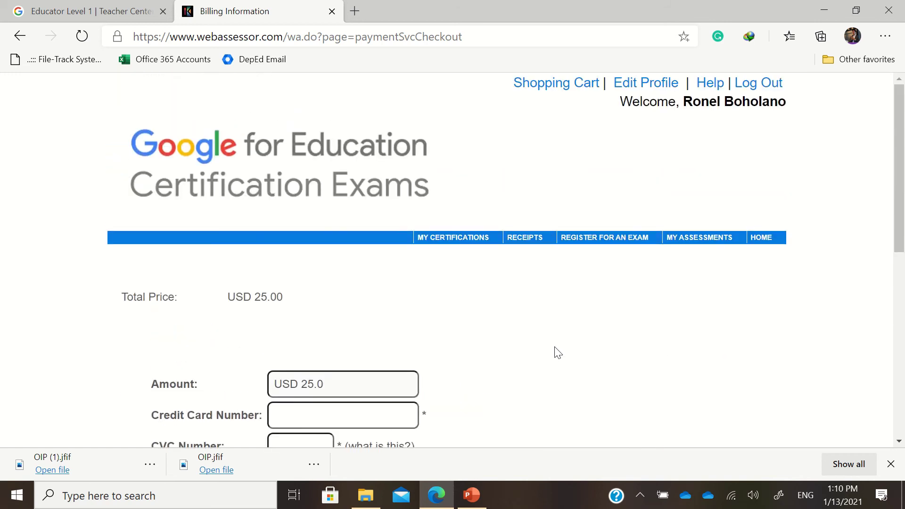
{"action": "scroll", "coordinate": [555, 351], "scroll_direction": "down", "scroll_amount": 8}
{"action": "scroll", "coordinate": [554, 354], "scroll_direction": "up", "scroll_amount": 4}
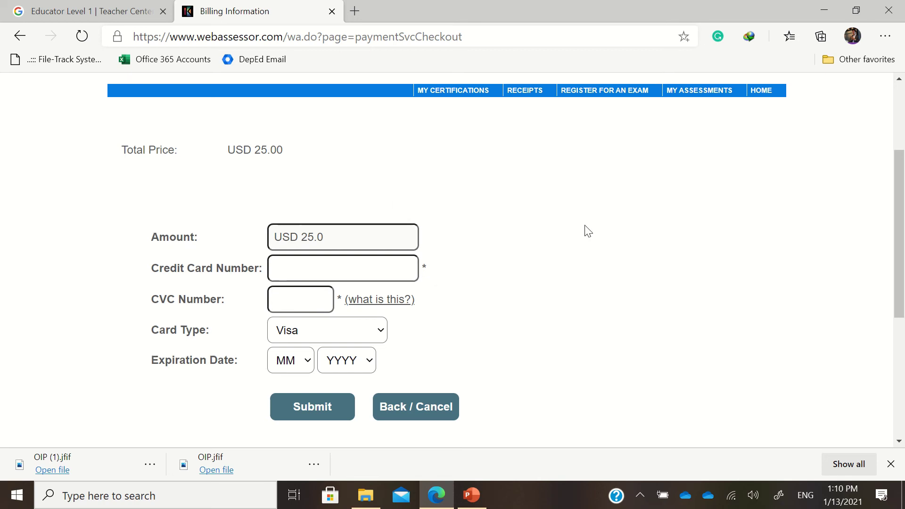
{"action": "scroll", "coordinate": [585, 225], "scroll_direction": "up", "scroll_amount": 3}
{"action": "scroll", "coordinate": [584, 228], "scroll_direction": "down", "scroll_amount": 3}
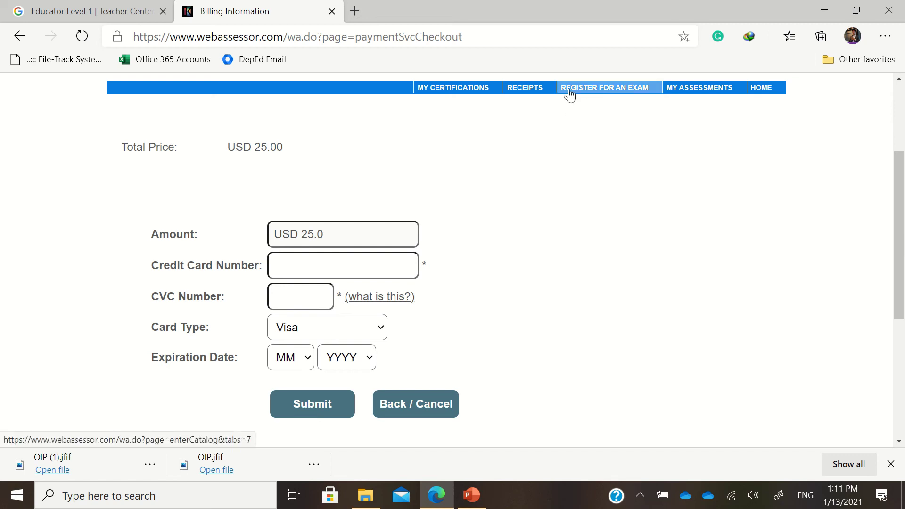
Step: Review My Assessments, then open My Certifications showing Level 1 valid Dec 28, 2020 to Dec 28, 2023
{"action": "left_click", "coordinate": [676, 91]}
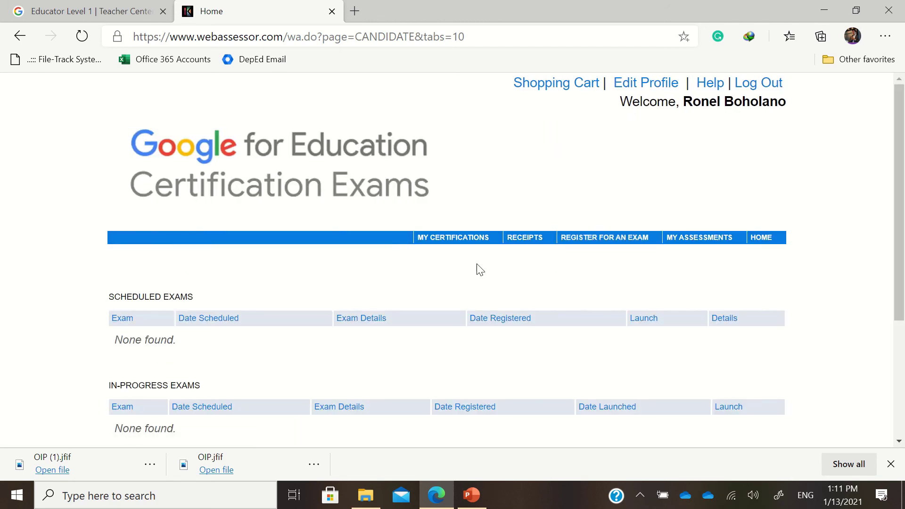
{"action": "scroll", "coordinate": [477, 269], "scroll_direction": "down", "scroll_amount": 3}
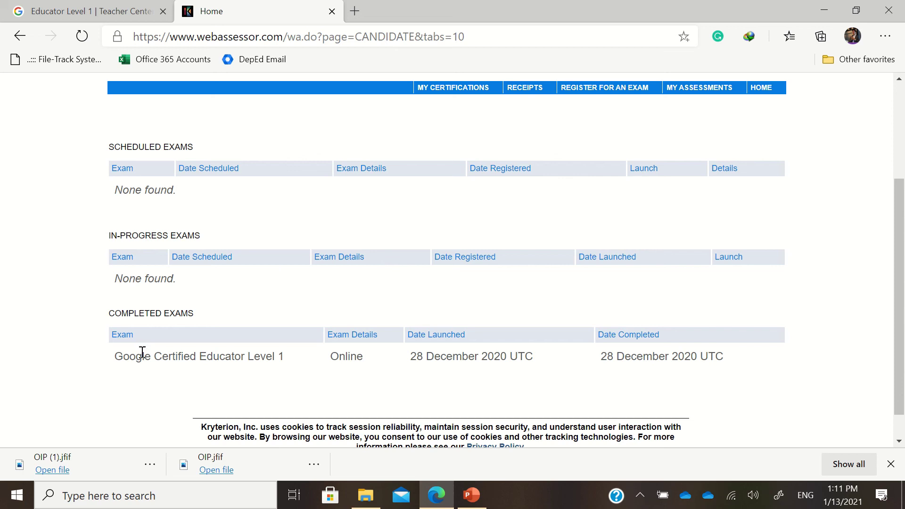
{"action": "scroll", "coordinate": [620, 203], "scroll_direction": "up", "scroll_amount": 2}
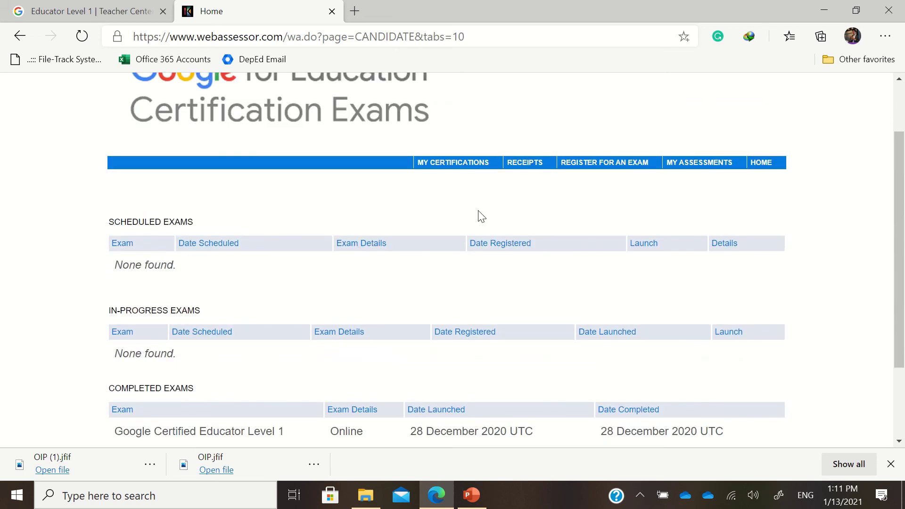
{"action": "left_click", "coordinate": [457, 172]}
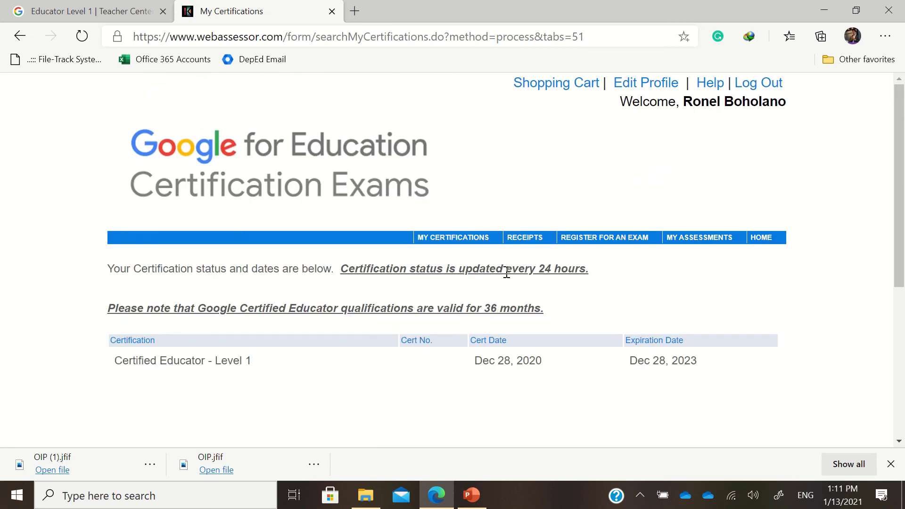
Step: Reopen the exam catalog and expand For Trainers and For Educators, showing Level 1 at USD 10.00
{"action": "left_click", "coordinate": [614, 244]}
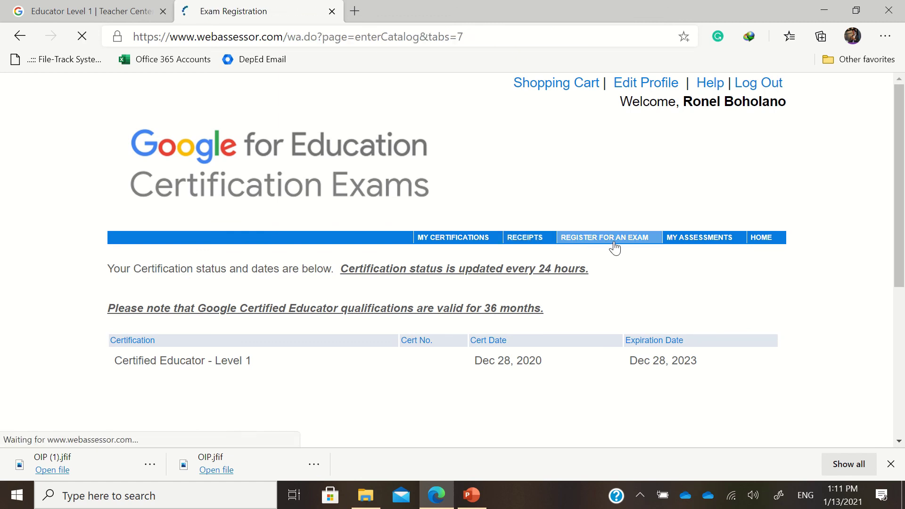
{"action": "scroll", "coordinate": [628, 255], "scroll_direction": "down", "scroll_amount": 3}
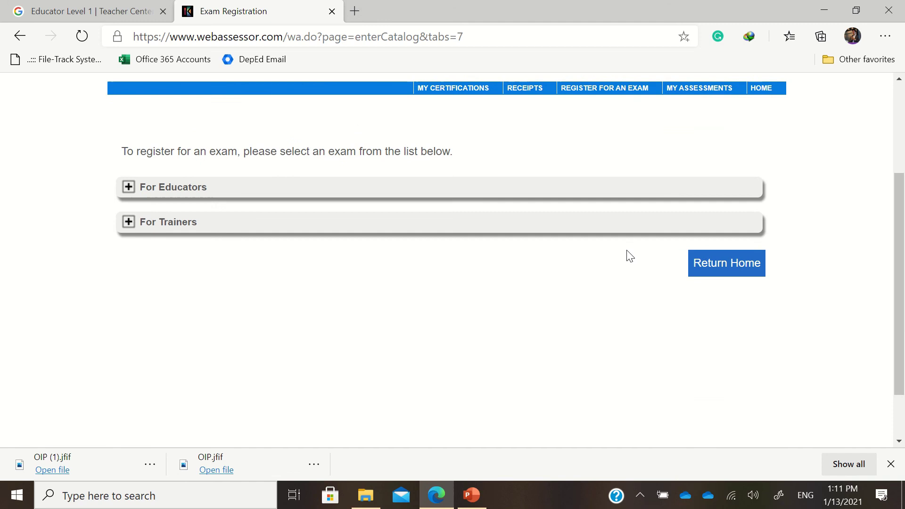
{"action": "scroll", "coordinate": [630, 256], "scroll_direction": "up", "scroll_amount": 3}
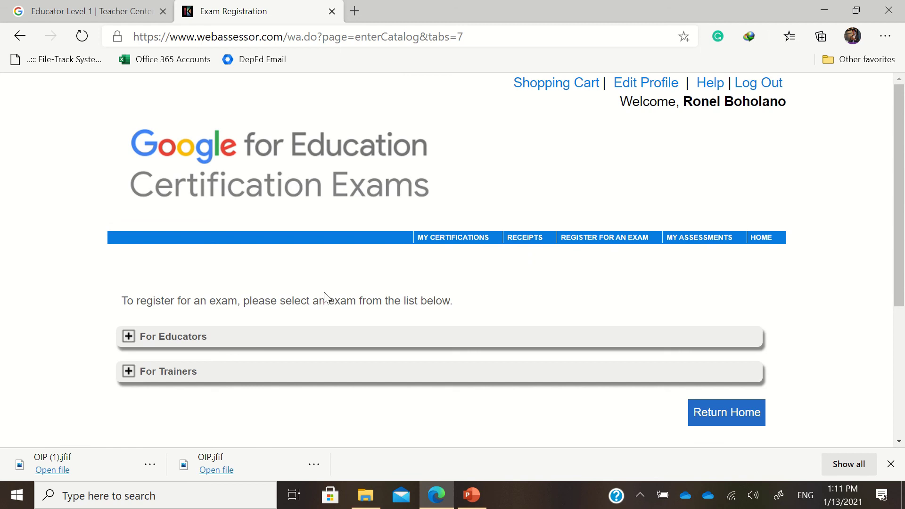
{"action": "left_click", "coordinate": [182, 379]}
{"action": "scroll", "coordinate": [226, 359], "scroll_direction": "down", "scroll_amount": 4}
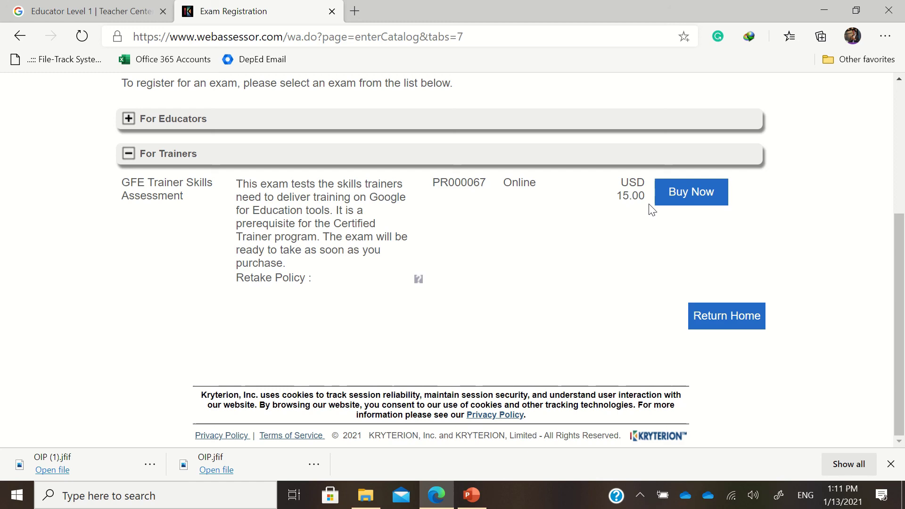
{"action": "scroll", "coordinate": [636, 245], "scroll_direction": "up", "scroll_amount": 5}
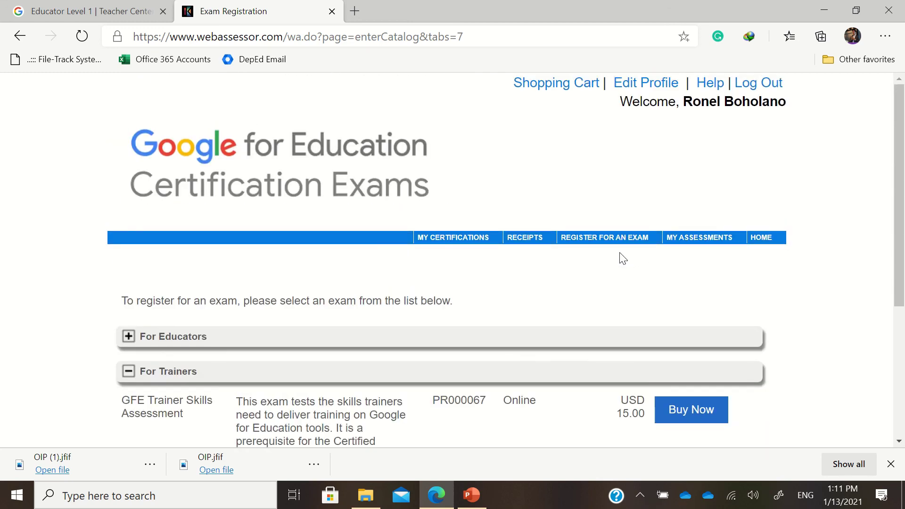
{"action": "scroll", "coordinate": [476, 182], "scroll_direction": "down", "scroll_amount": 3}
{"action": "left_click", "coordinate": [201, 188]}
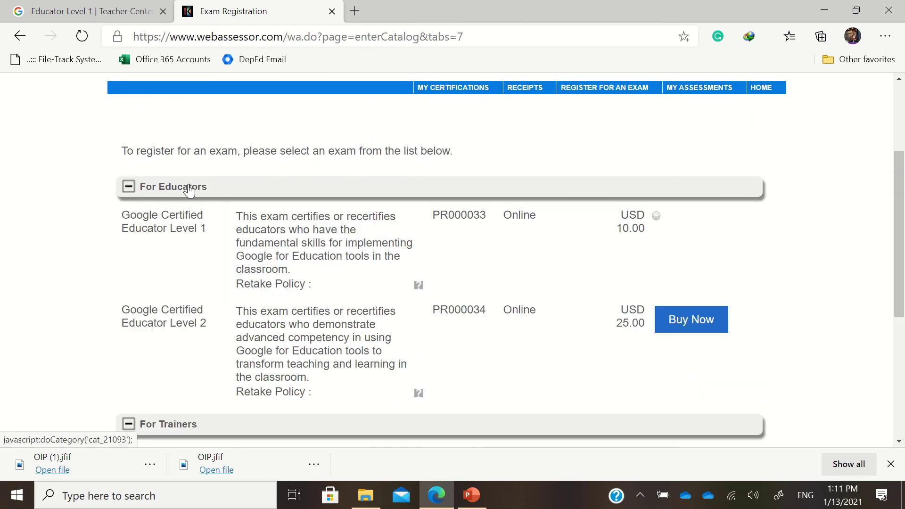
{"action": "scroll", "coordinate": [603, 262], "scroll_direction": "up", "scroll_amount": 3}
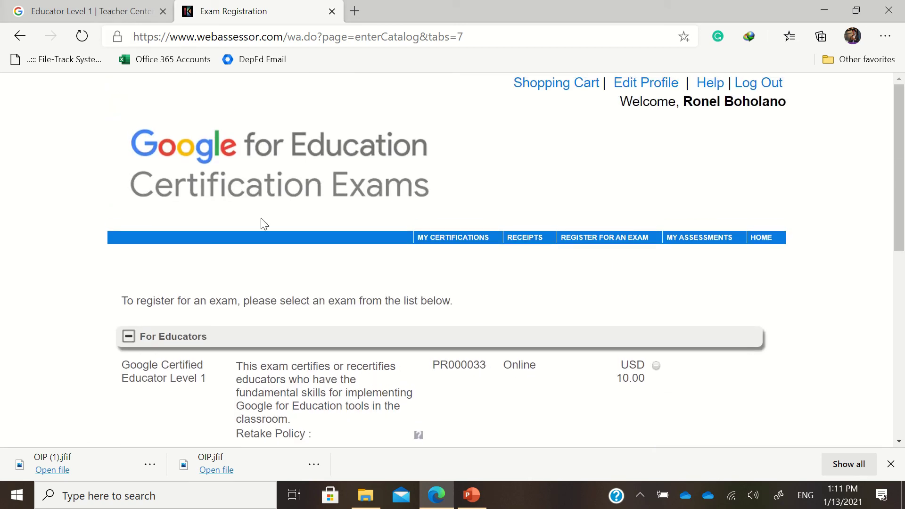
Step: Bring PowerPoint to the front and play the Google for Education title slide full screen
{"action": "left_click", "coordinate": [466, 494]}
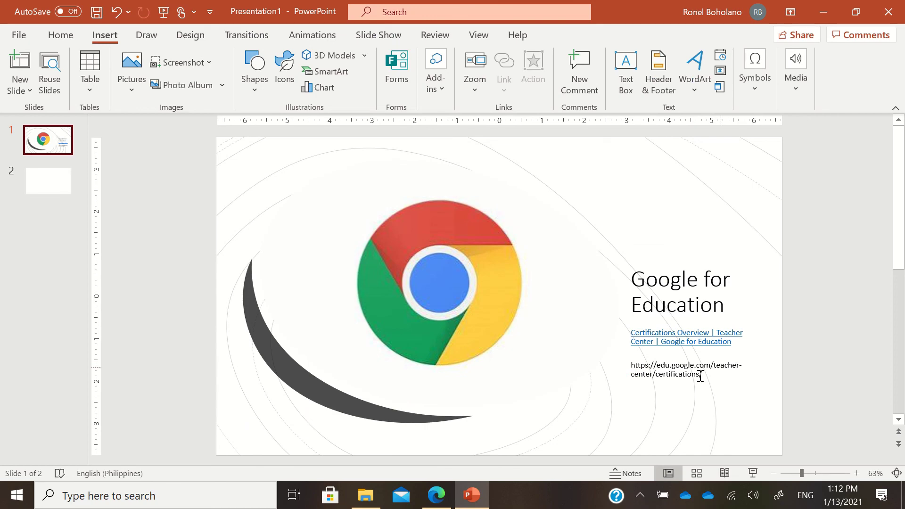
{"action": "left_click", "coordinate": [753, 473]}
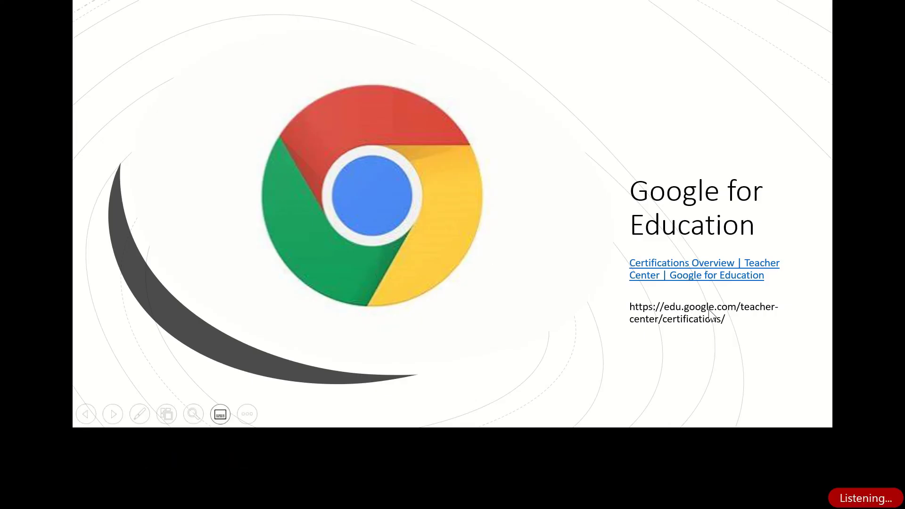